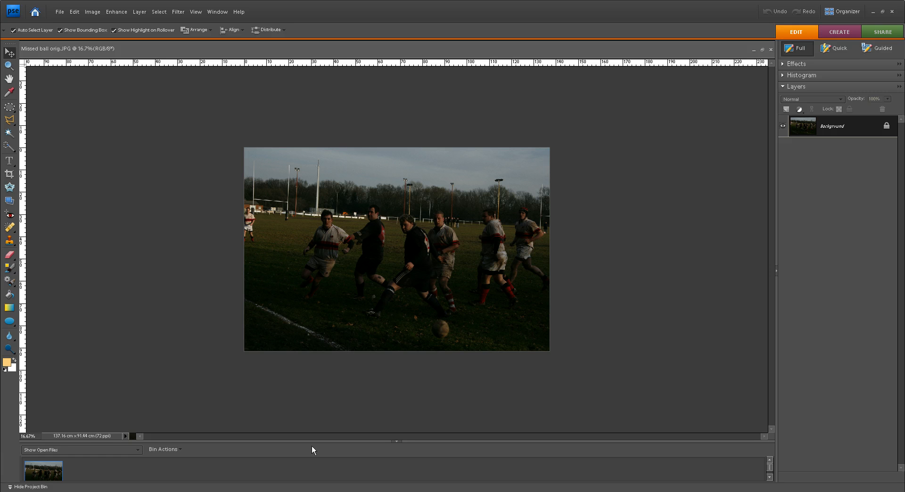
Add a Levels adjustment layer above the Background, keeping the default name Levels 1, Normal mode and 100% opacity
key("ctrl+plus")
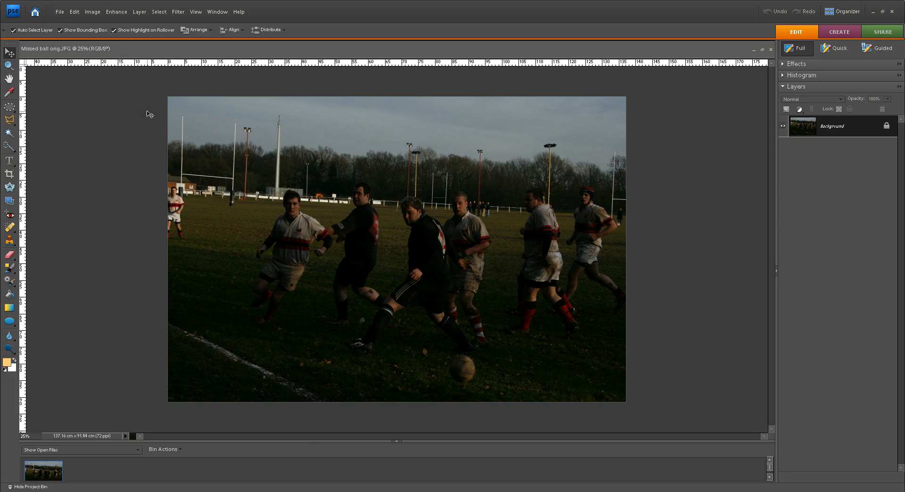
left_click(139, 12)
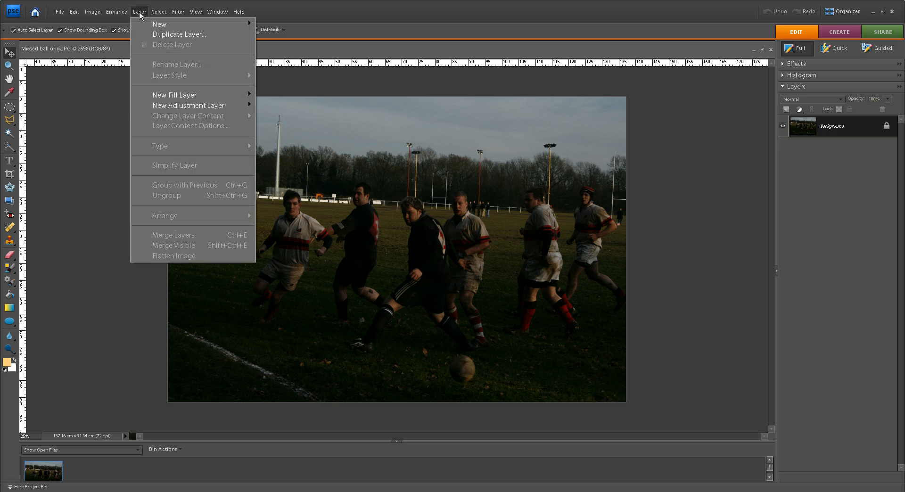
mouse_move(179, 107)
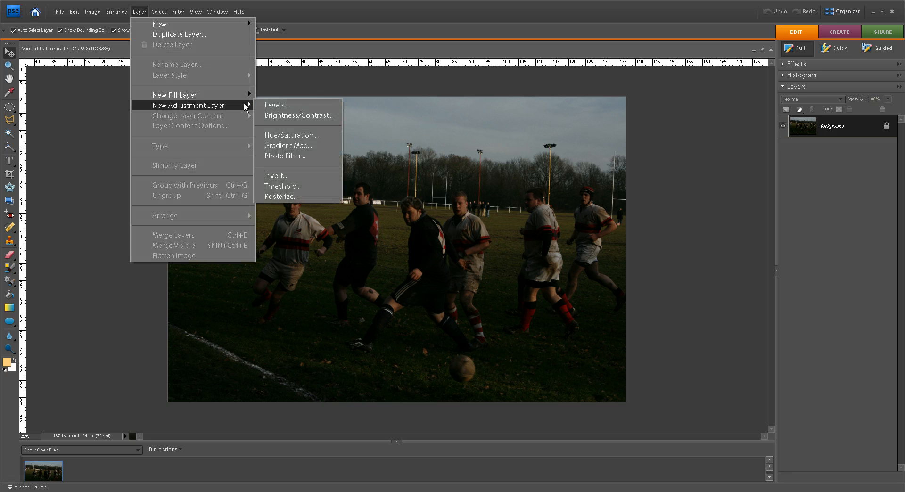
left_click(273, 105)
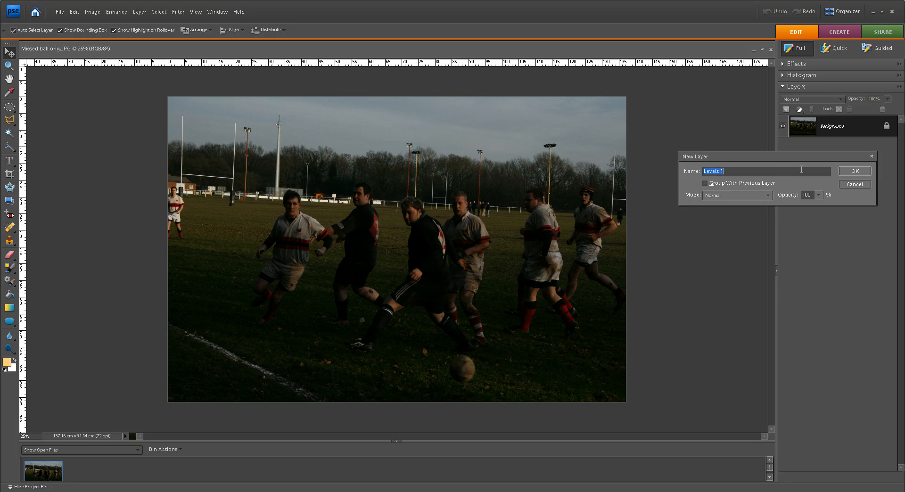
left_click(854, 171)
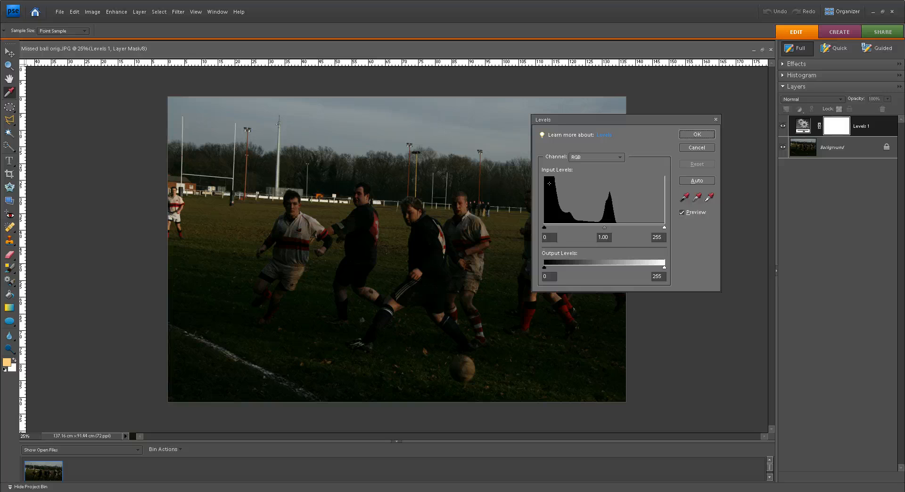
Brighten the photo by setting the RGB white-point input level to 157 and apply the Levels adjustment
left_click(663, 227)
left_click_drag(663, 227, 620, 228)
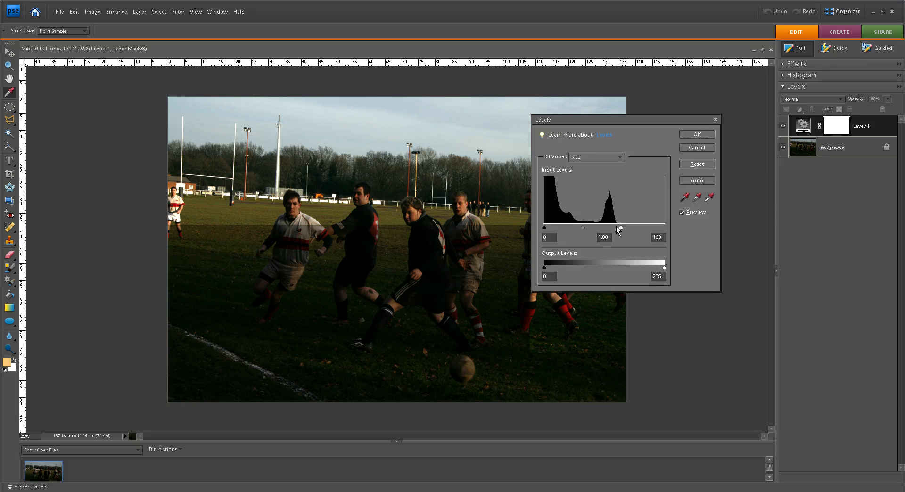
left_click_drag(620, 227, 612, 229)
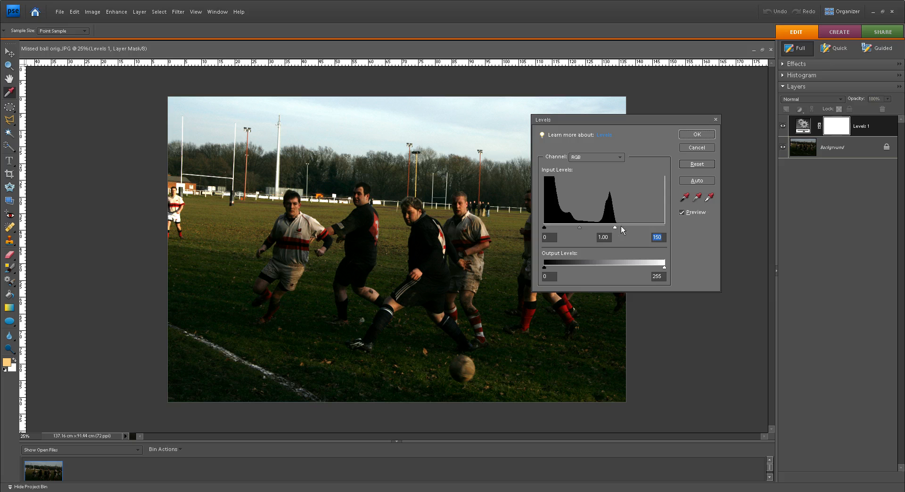
left_click_drag(614, 227, 617, 227)
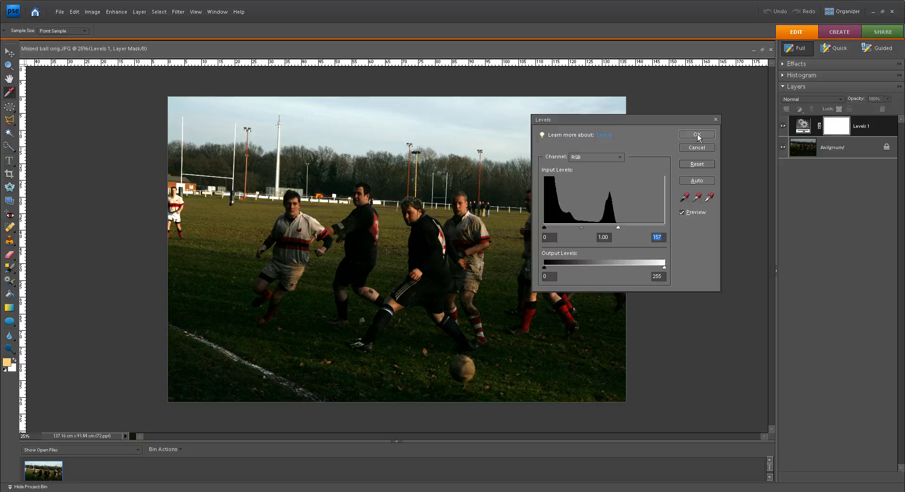
left_click(697, 133)
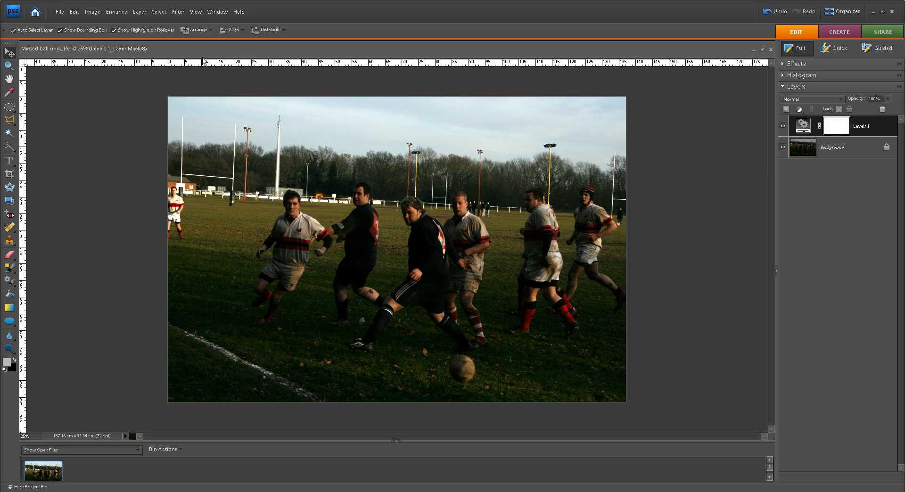
Add a Hue/Saturation adjustment layer with default settings above Levels 1, dismissing the Norton performance alert
left_click(140, 12)
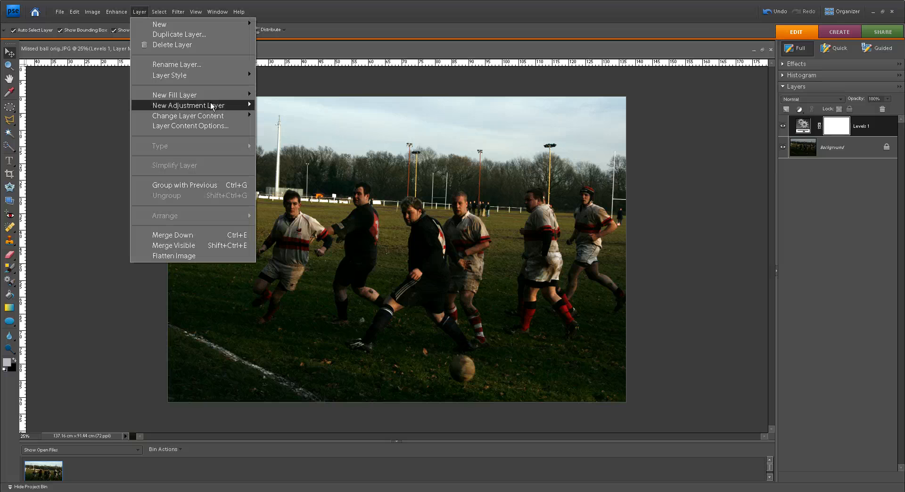
mouse_move(213, 106)
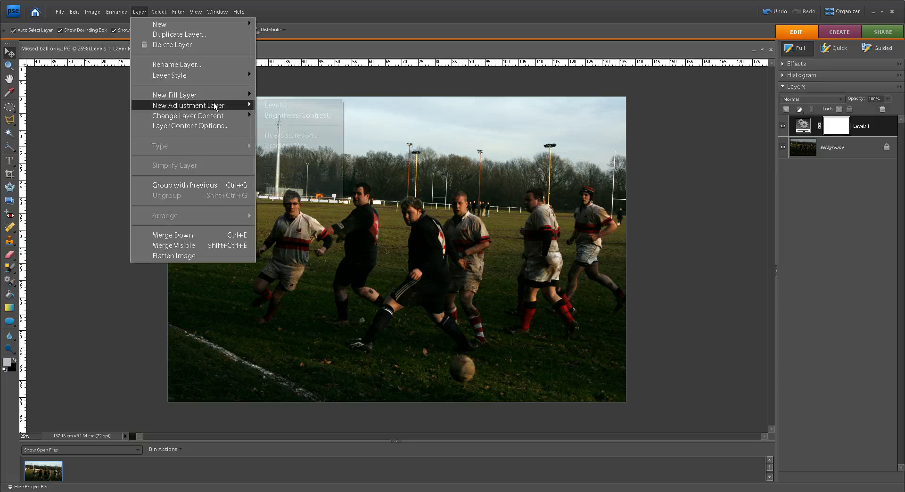
left_click(283, 135)
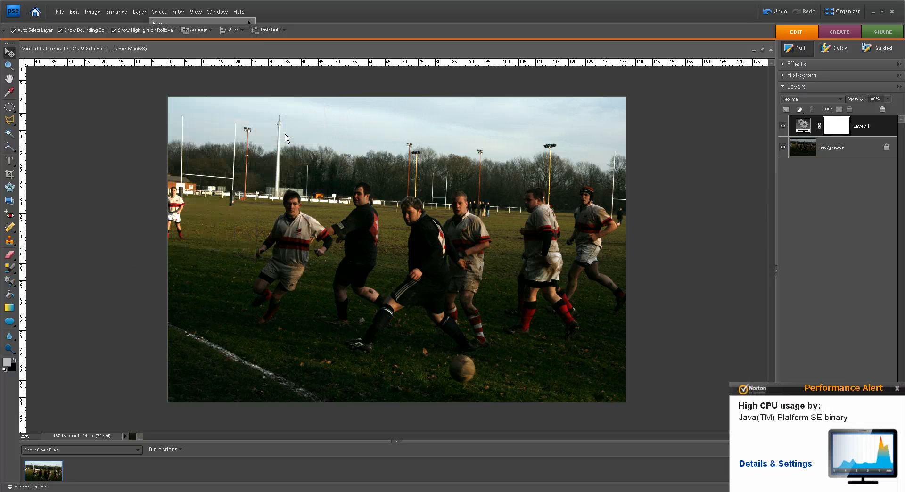
left_click(897, 389)
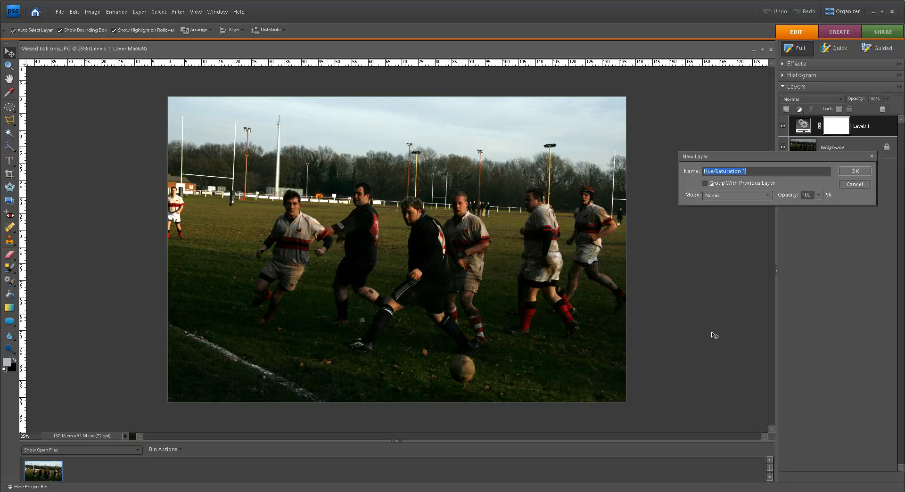
left_click(854, 171)
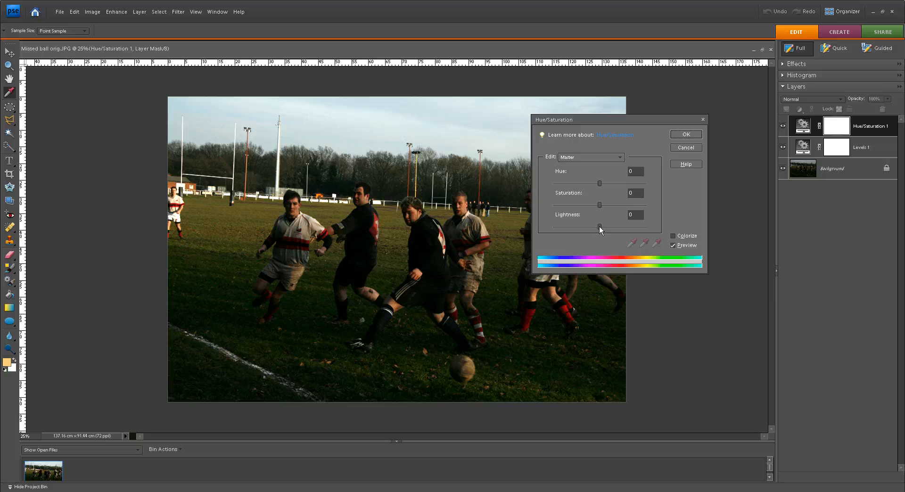
Set the Master lightness to +10 and the Master saturation to +18
left_click_drag(600, 227, 604, 227)
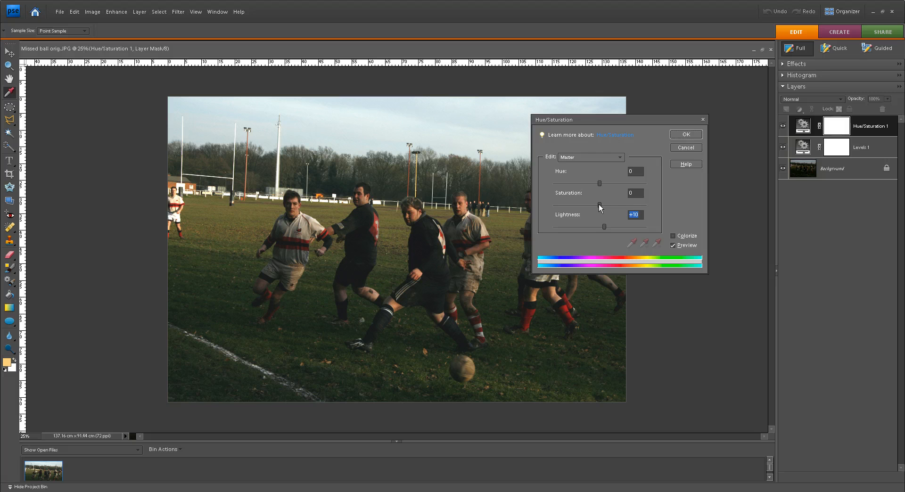
left_click_drag(599, 205, 606, 205)
left_click_drag(606, 205, 607, 205)
Set the saturation of the Reds to +7
left_click(620, 158)
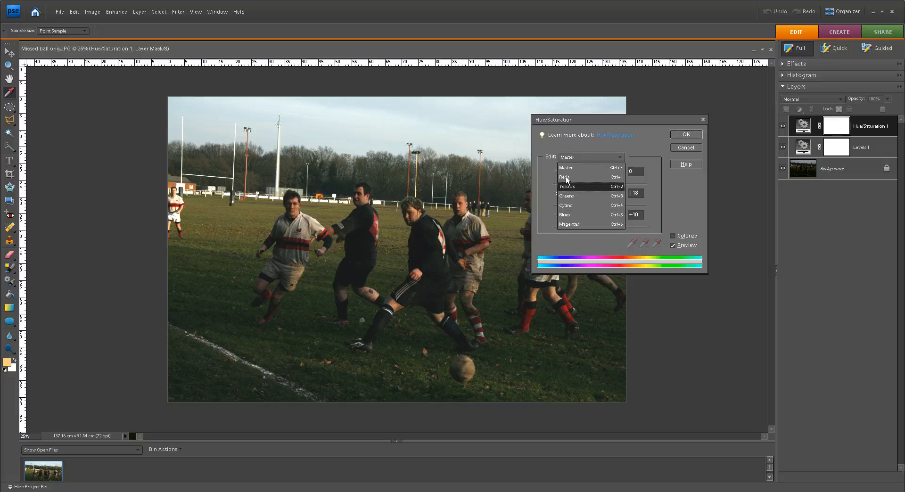
left_click(565, 177)
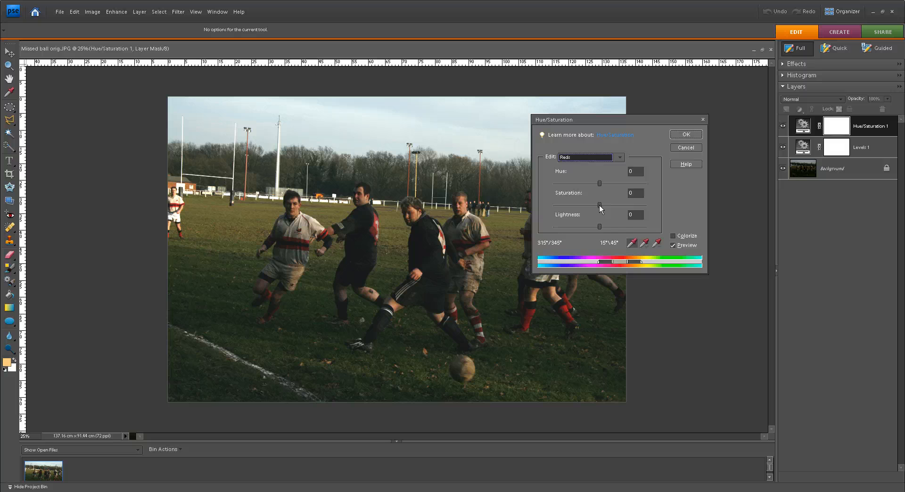
left_click(599, 205)
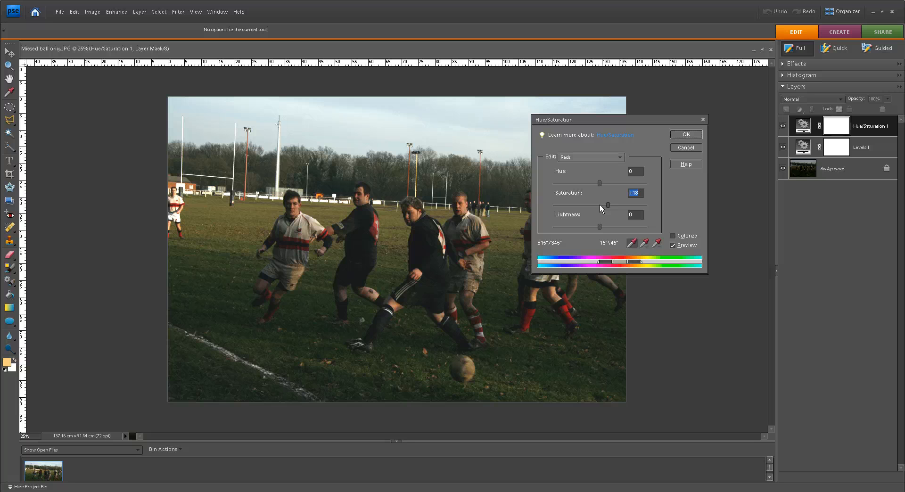
left_click_drag(605, 205, 603, 205)
Set the saturation of the Yellows to +16
left_click(619, 158)
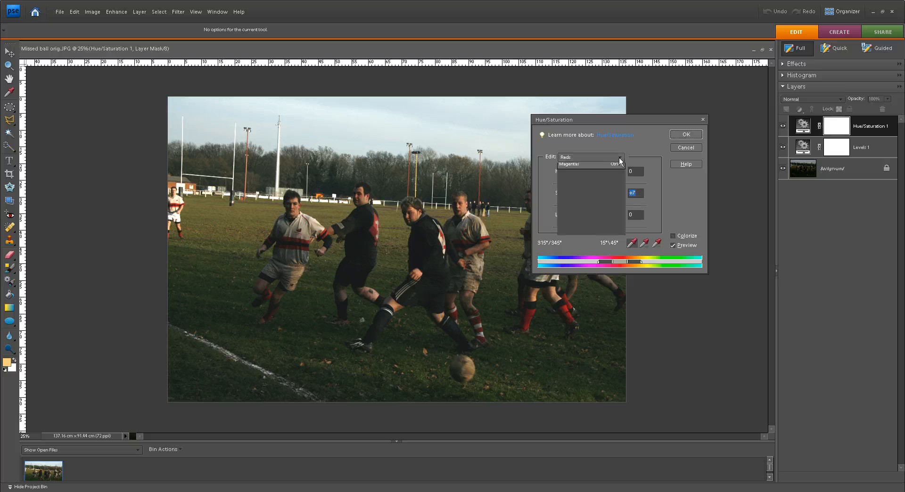
left_click(587, 187)
left_click(603, 159)
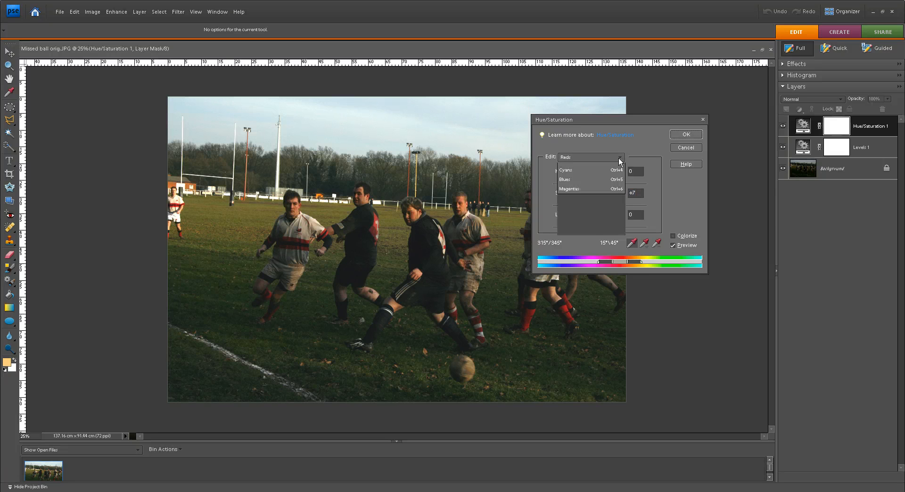
left_click(567, 187)
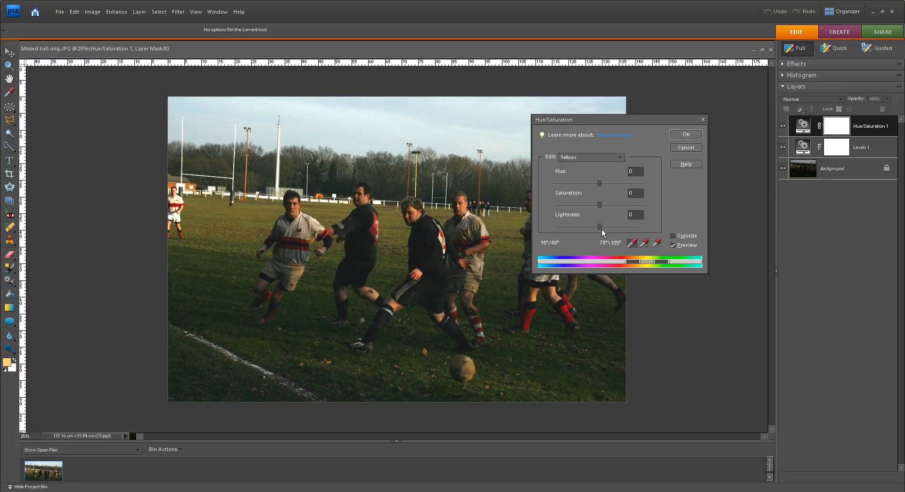
left_click_drag(598, 204, 607, 205)
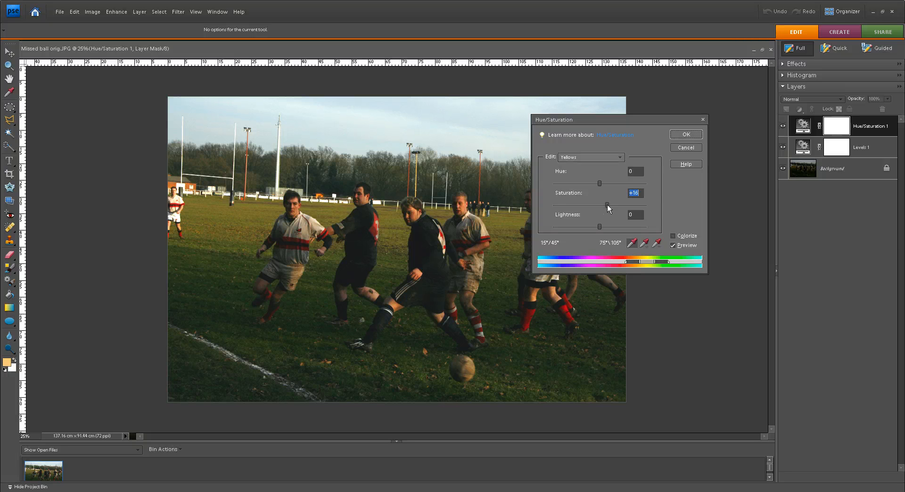
Raise the saturation of the Blues slightly and apply the Hue/Saturation adjustment
left_click(619, 156)
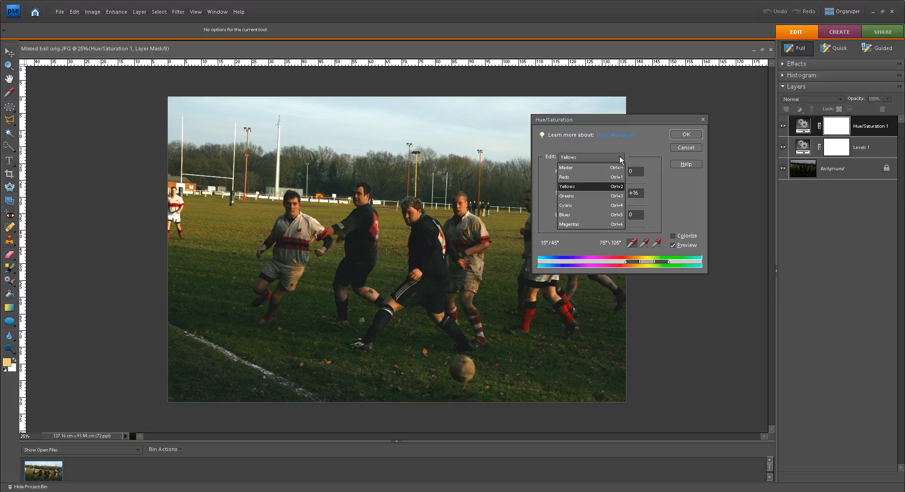
left_click(564, 215)
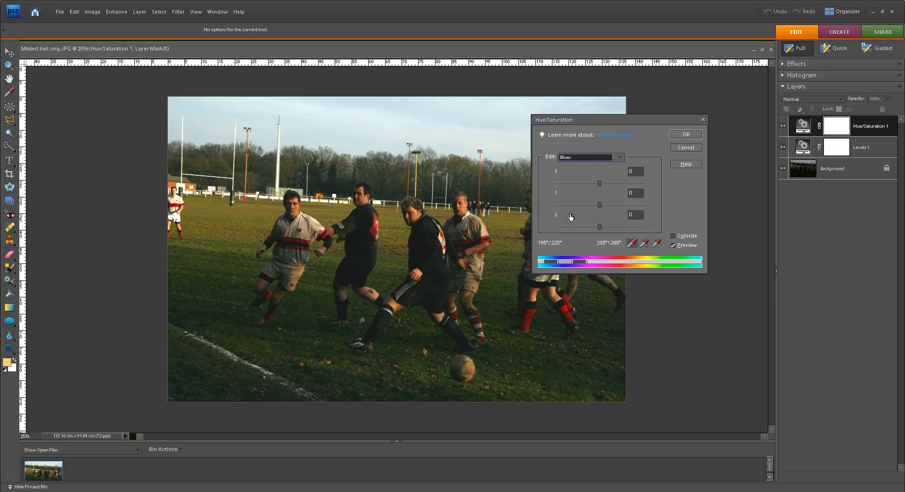
left_click(600, 205)
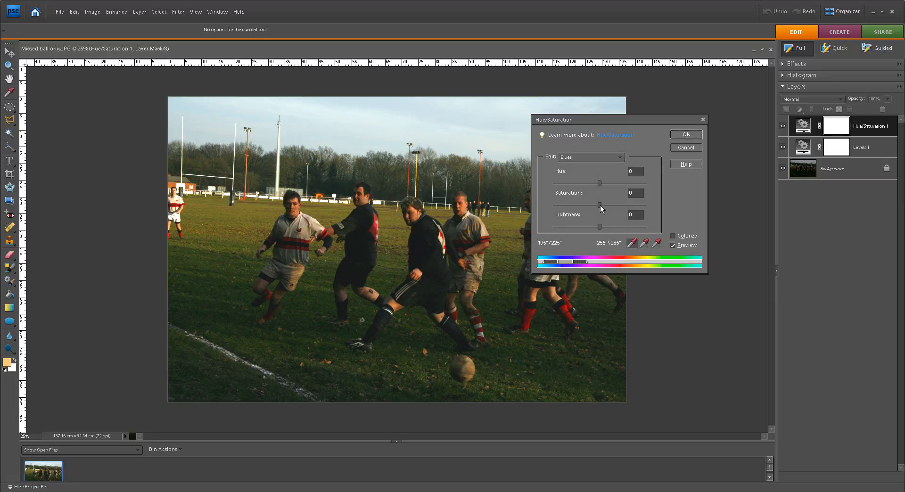
left_click_drag(600, 205, 598, 205)
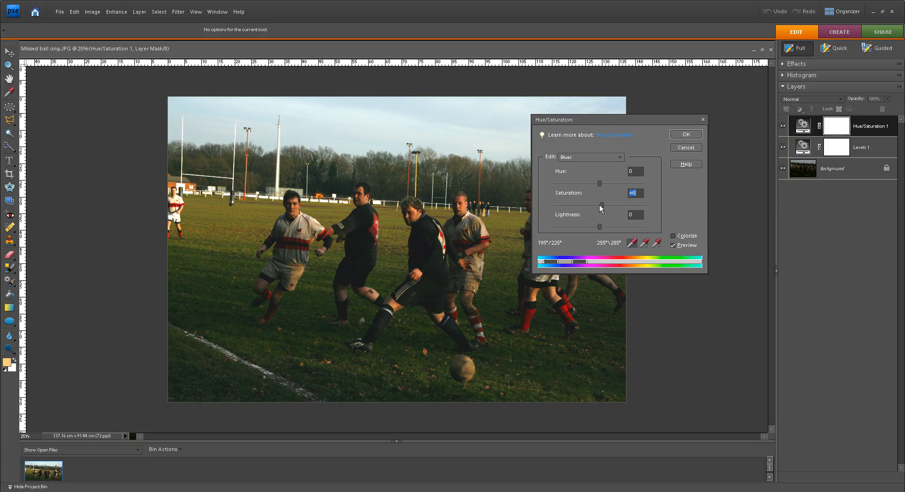
left_click(685, 134)
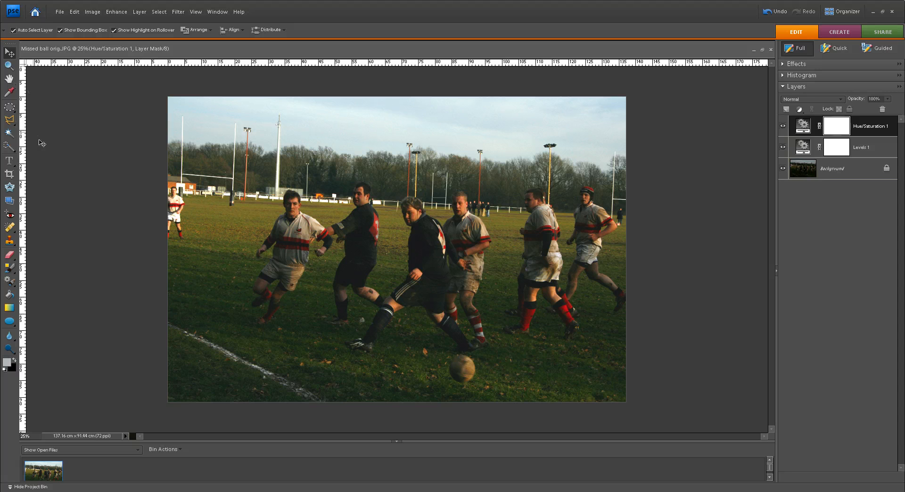
Crop the photo to about 86 × 71 cm around the four players and the ball, removing most of the sky and the outer players
left_click(10, 176)
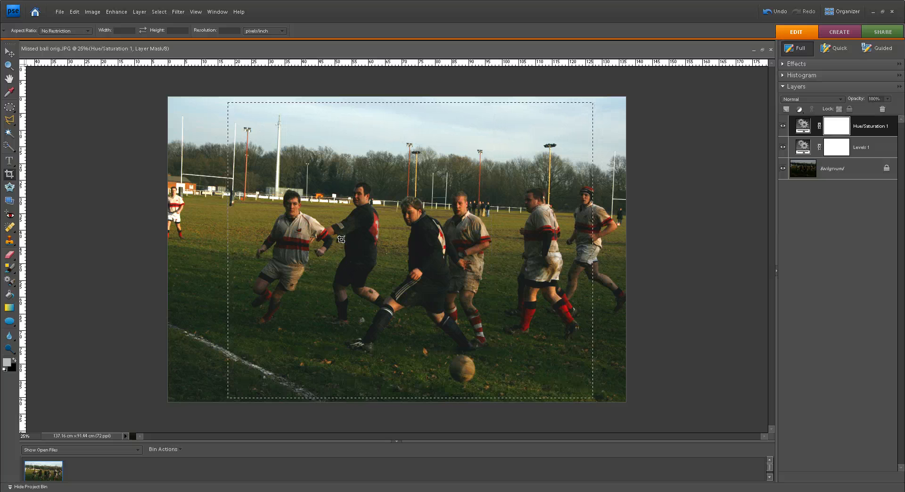
left_click_drag(592, 398, 592, 398)
left_click_drag(595, 252, 517, 250)
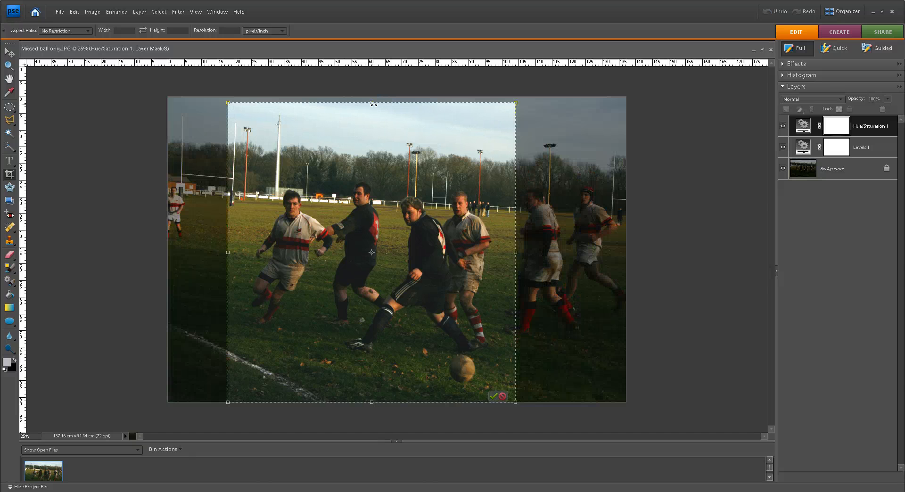
left_click_drag(371, 100, 362, 156)
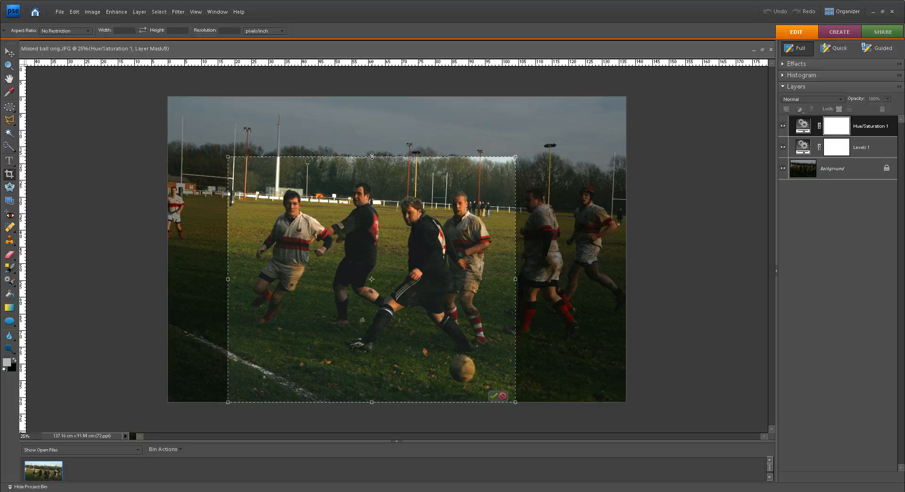
left_click_drag(371, 157, 371, 164)
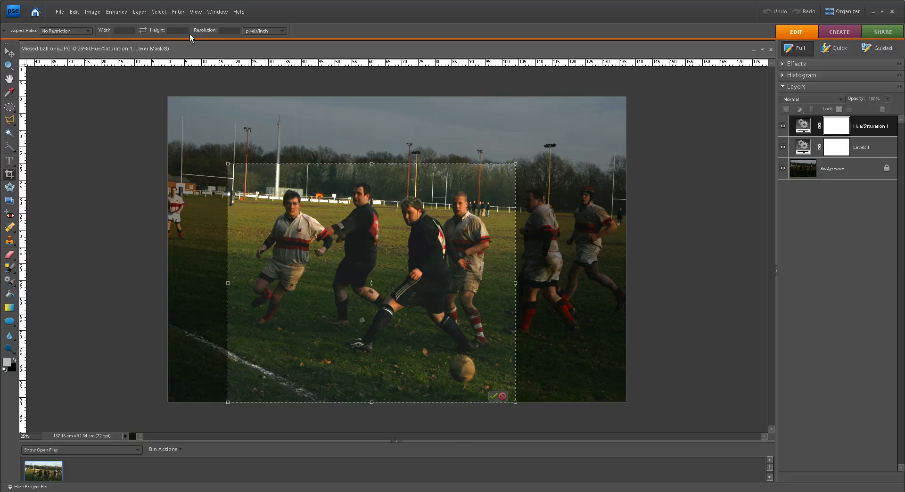
left_click(494, 399)
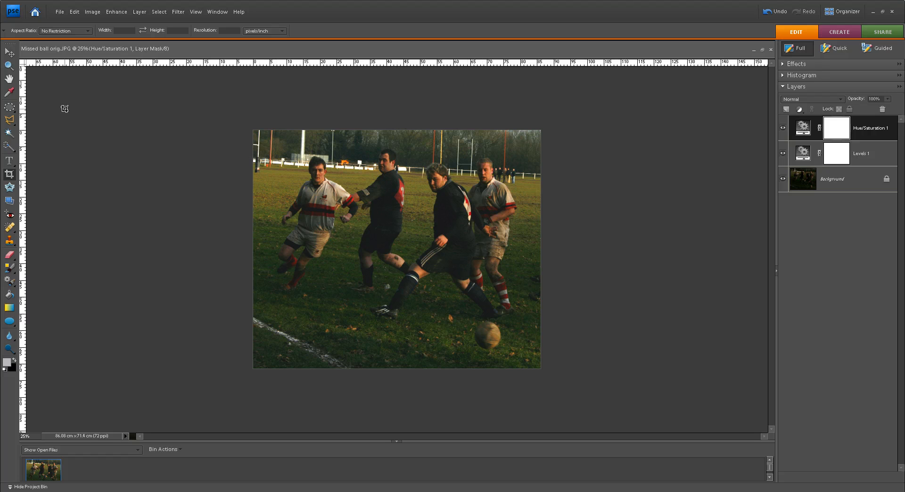
left_click(10, 53)
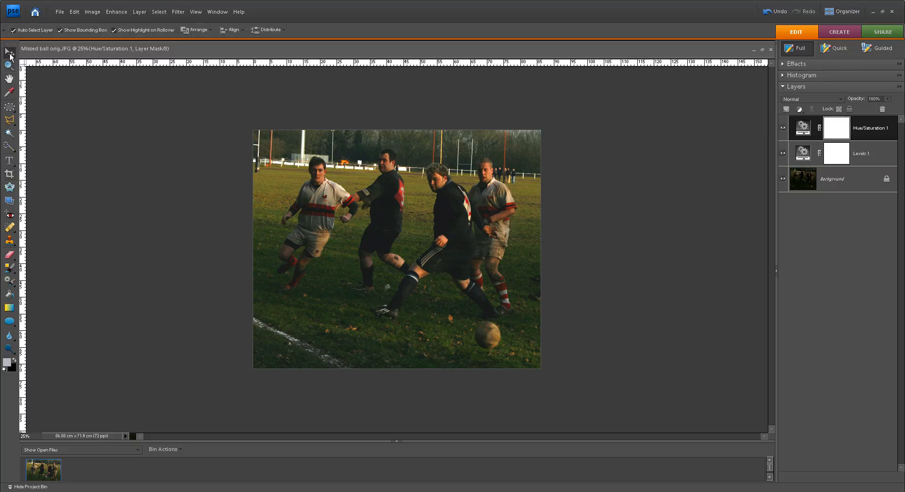
Save the image with its layers as "Rugby game" in Photoshop (PSD) format in the WPS Workshops folder
left_click(60, 14)
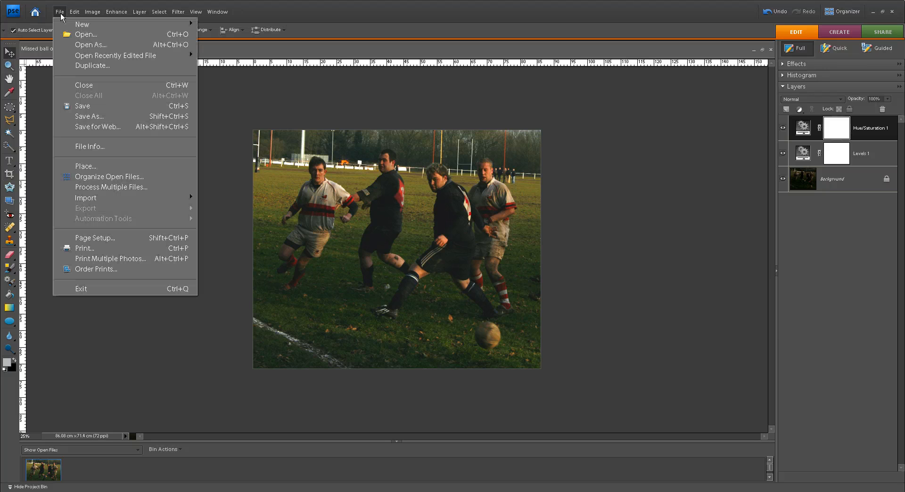
left_click(86, 116)
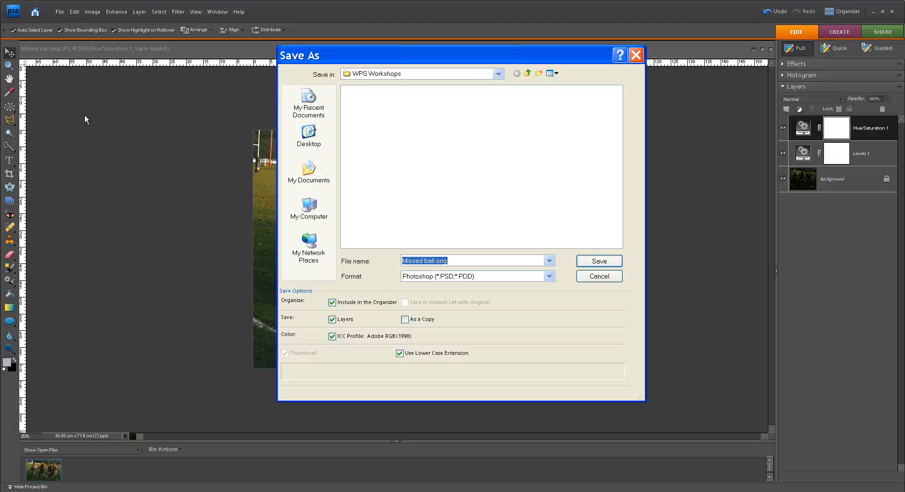
type("Rugby game")
left_click(549, 276)
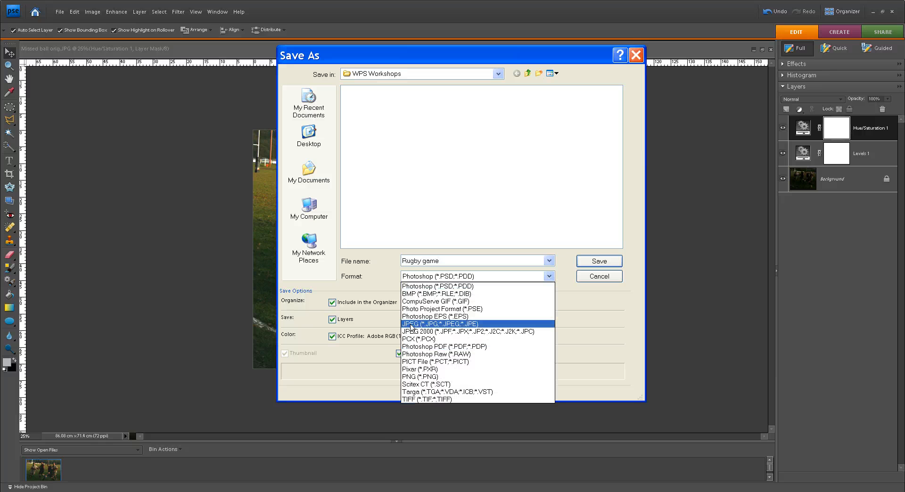
left_click(600, 263)
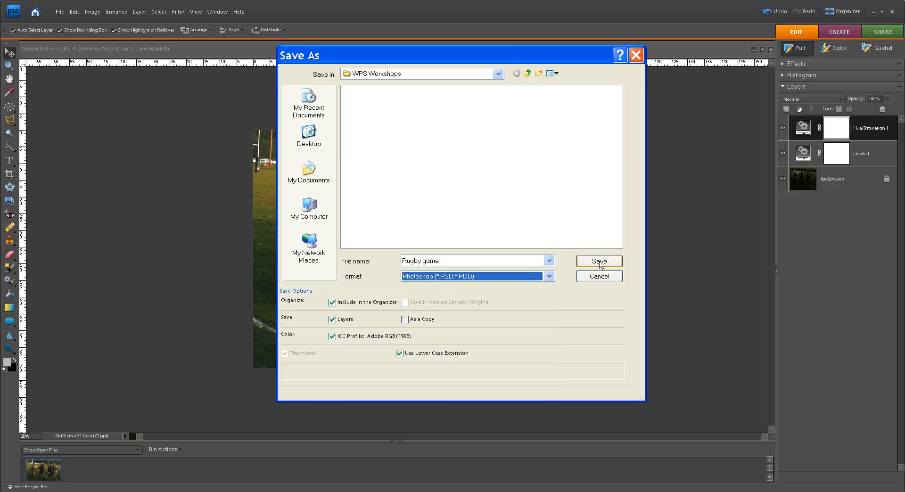
left_click(600, 262)
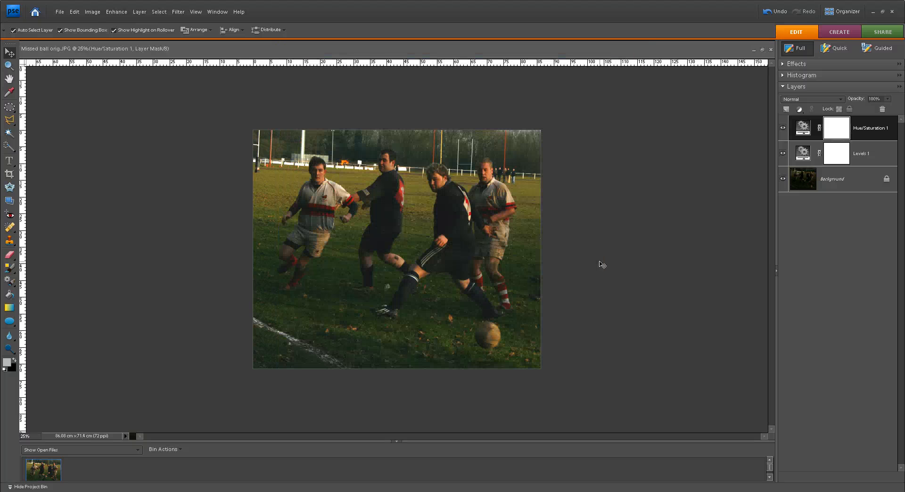